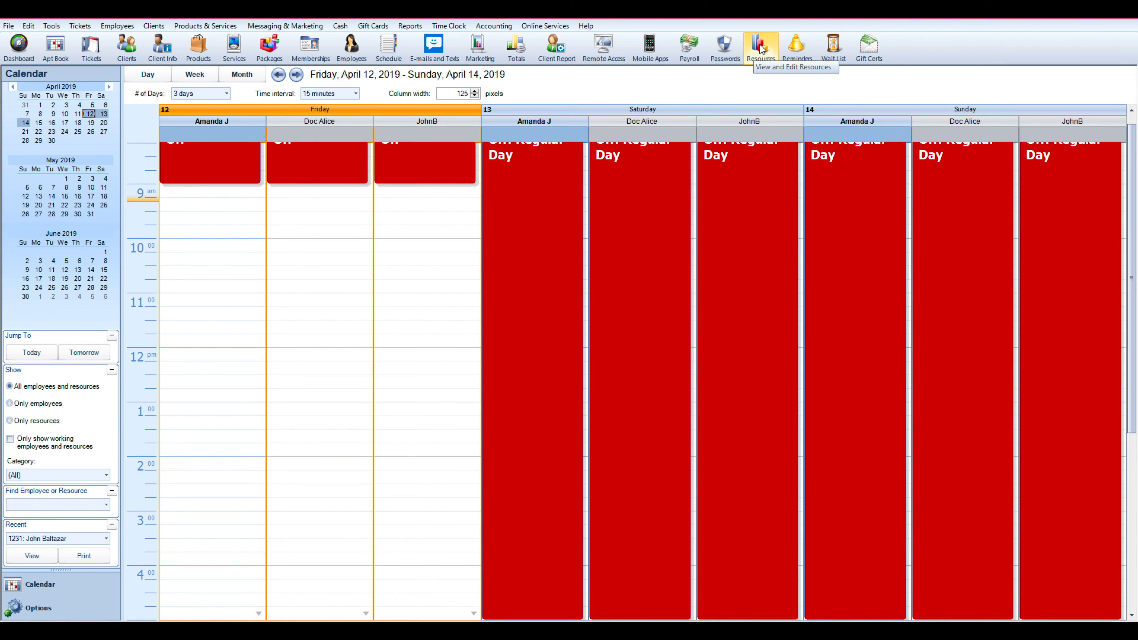
Start a new resource in the resource list and name it Room 1, leaving its category blank
{"action": "left_click", "coordinate": [761, 48]}
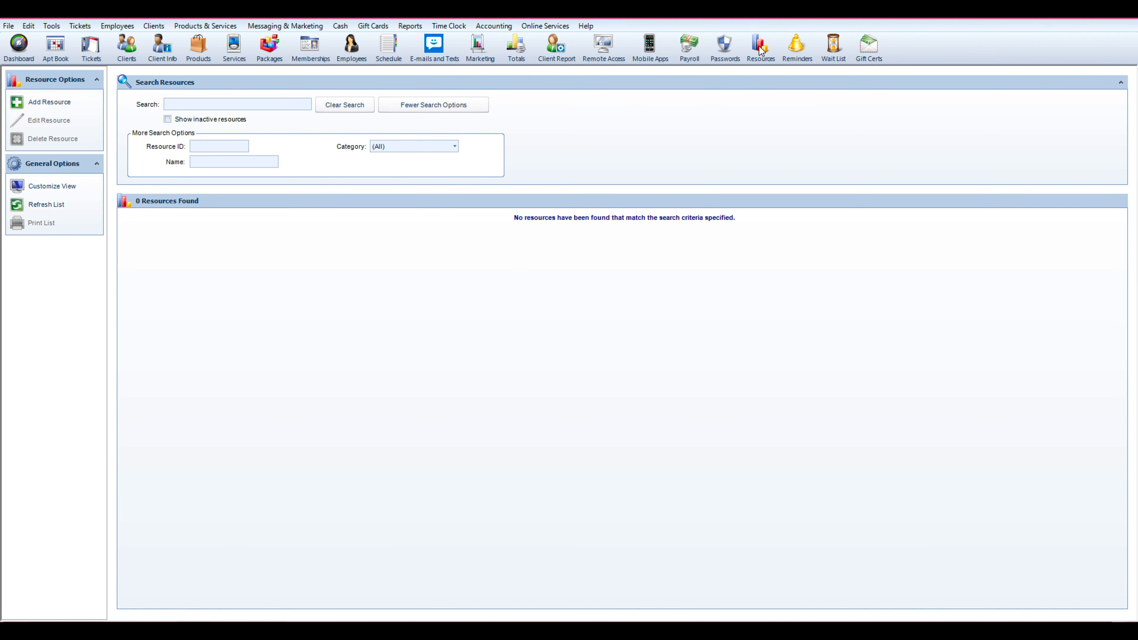
{"action": "left_click", "coordinate": [54, 106]}
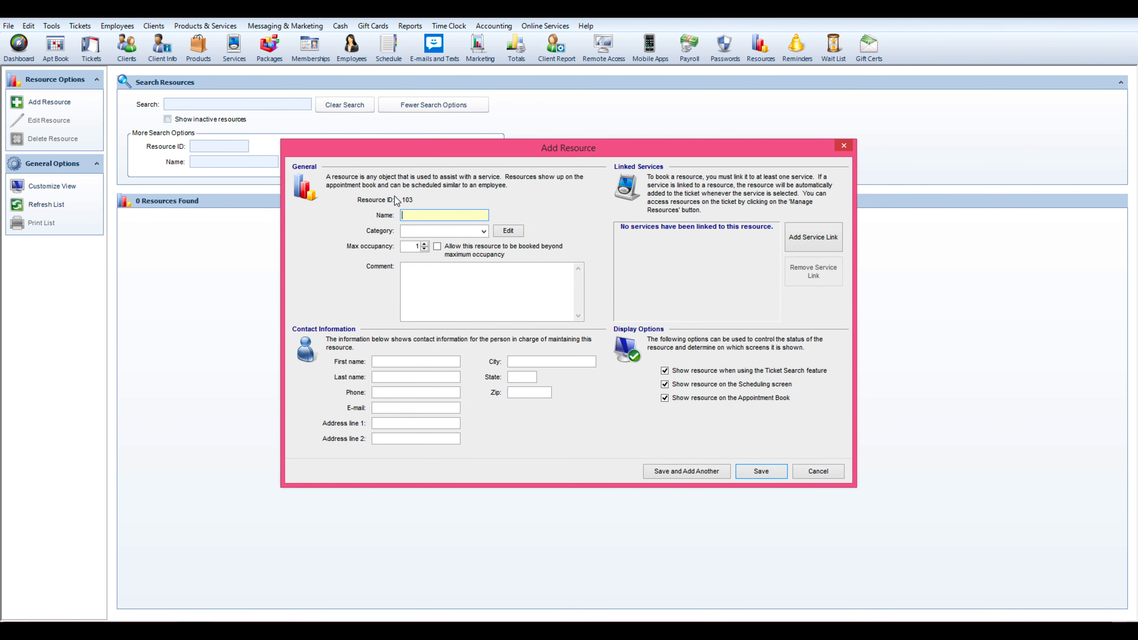
{"action": "type", "text": "Room 1"}
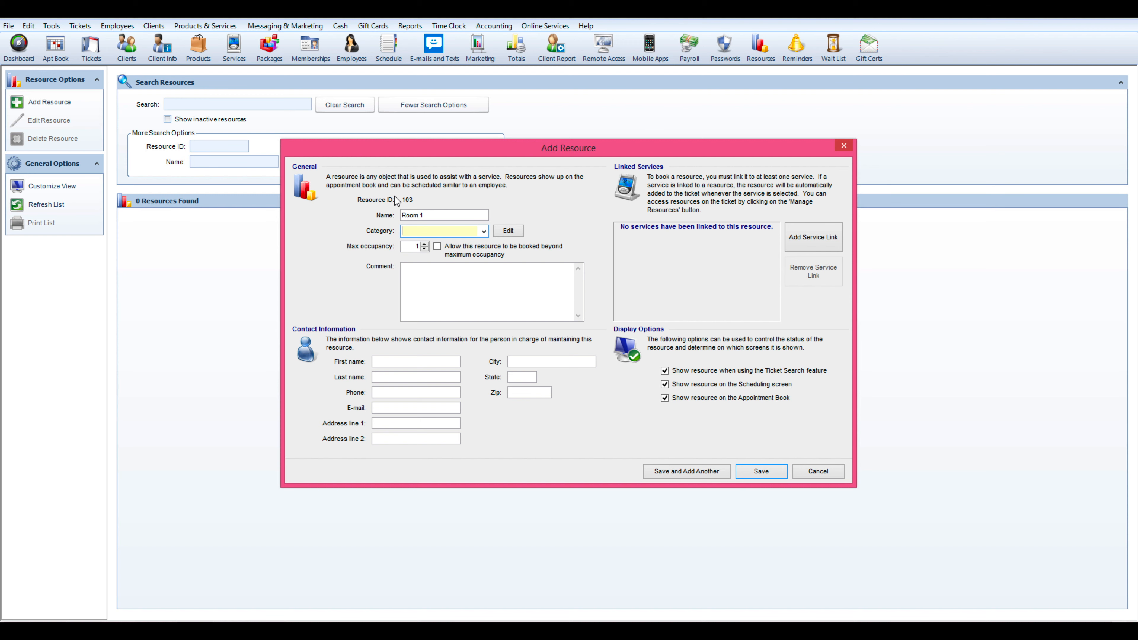
{"action": "key", "text": "Tab"}
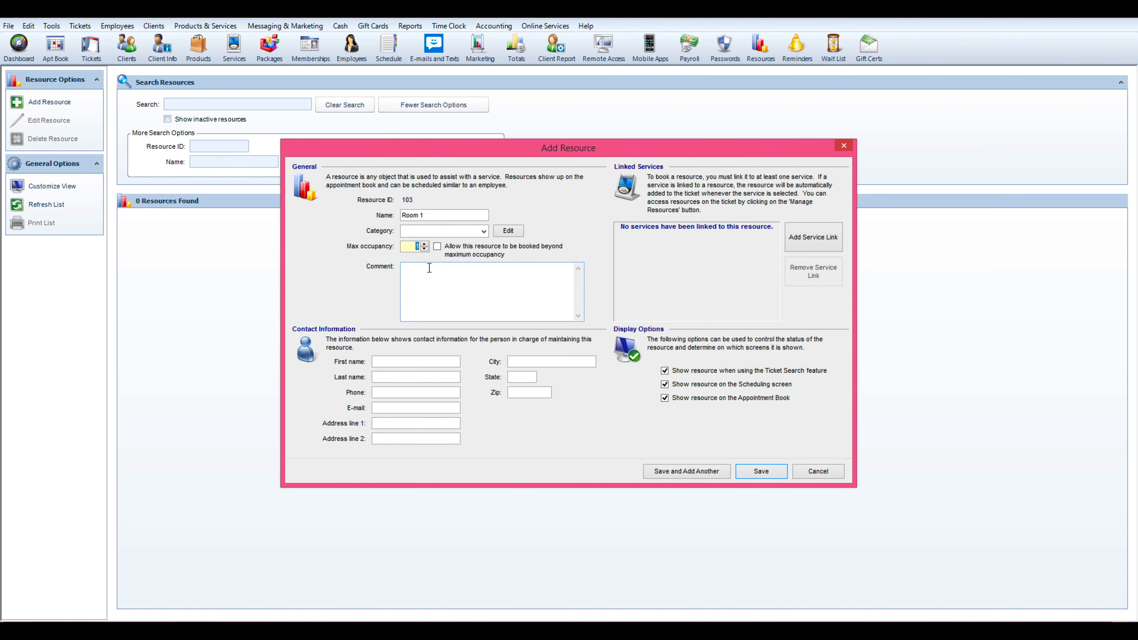
Link the services PRP Scalp and Microneedling to the Room 1 resource and save it
{"action": "left_click", "coordinate": [828, 243]}
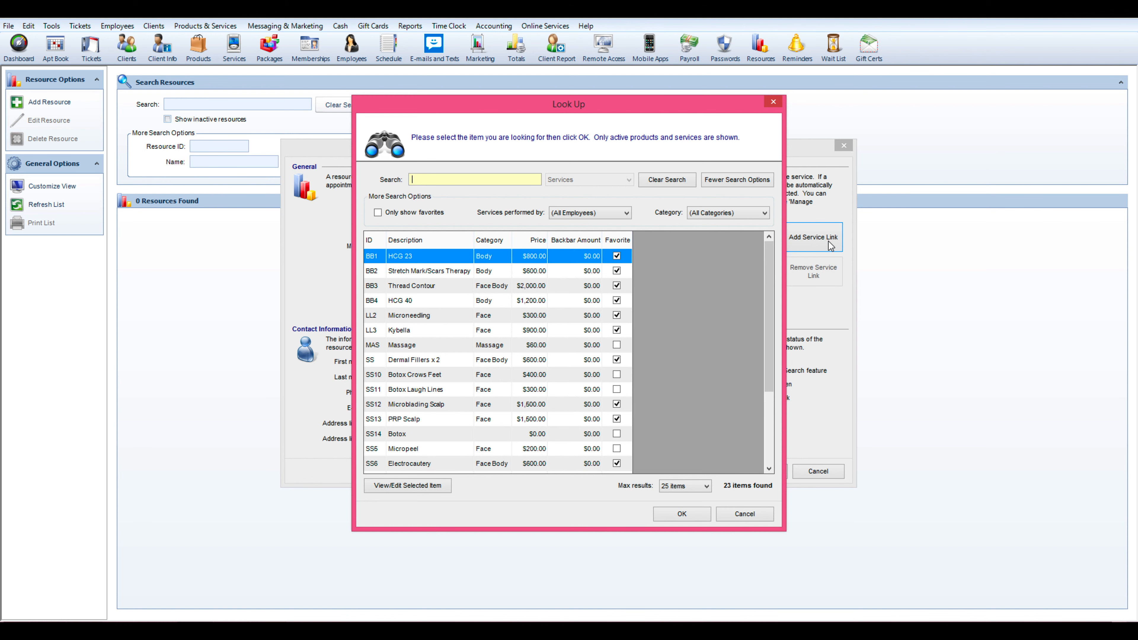
{"action": "left_click", "coordinate": [428, 422]}
{"action": "double_click", "coordinate": [429, 421]}
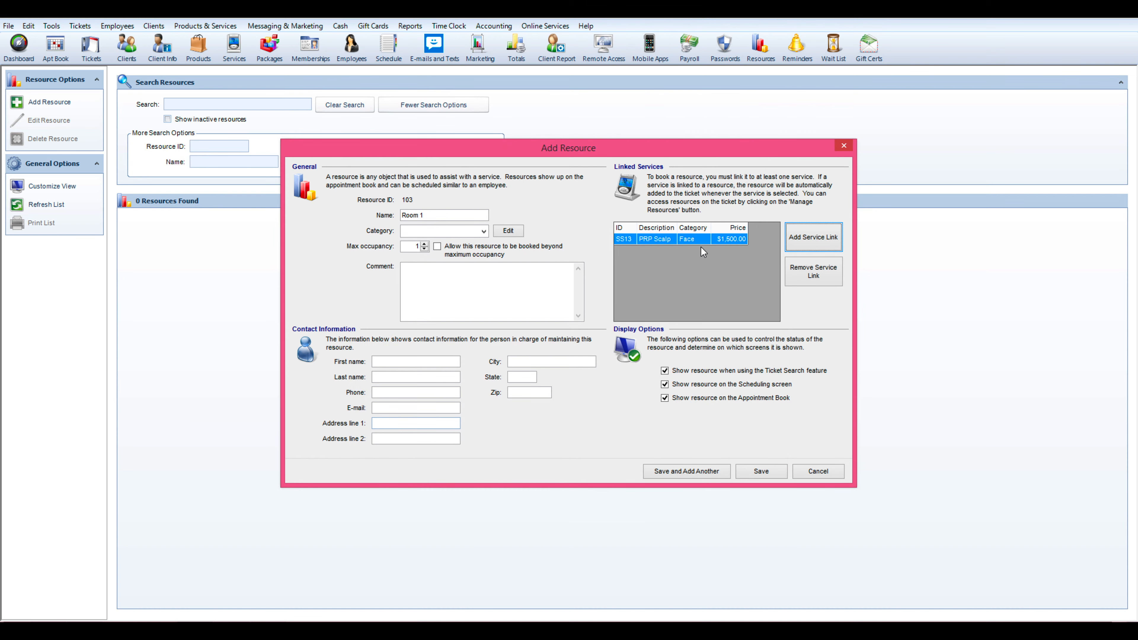
{"action": "left_click", "coordinate": [798, 244]}
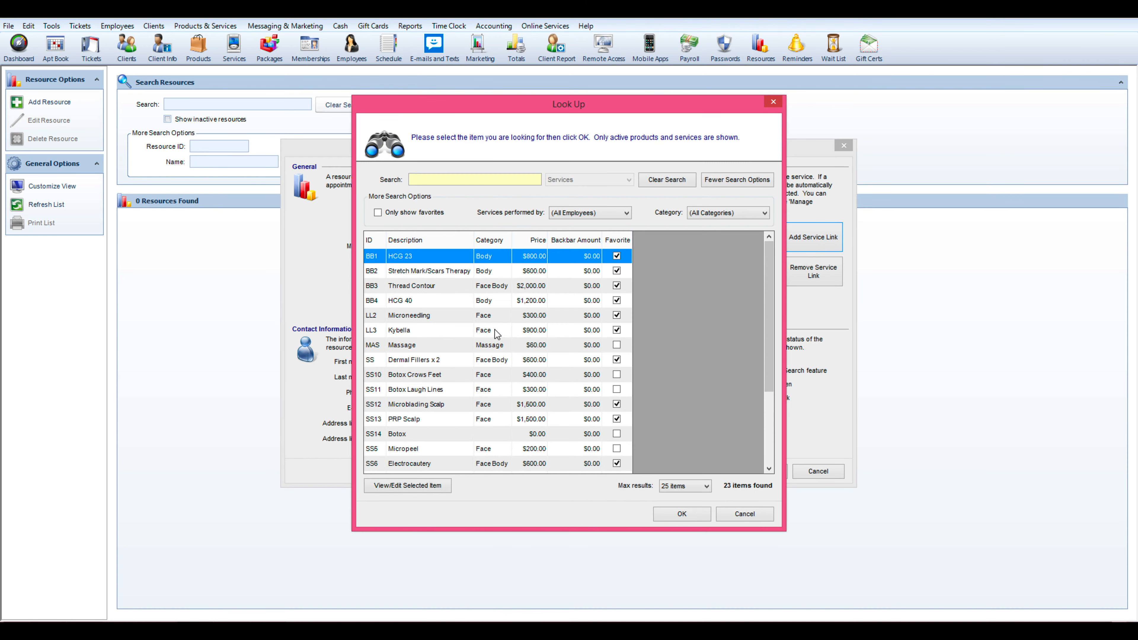
{"action": "double_click", "coordinate": [441, 315]}
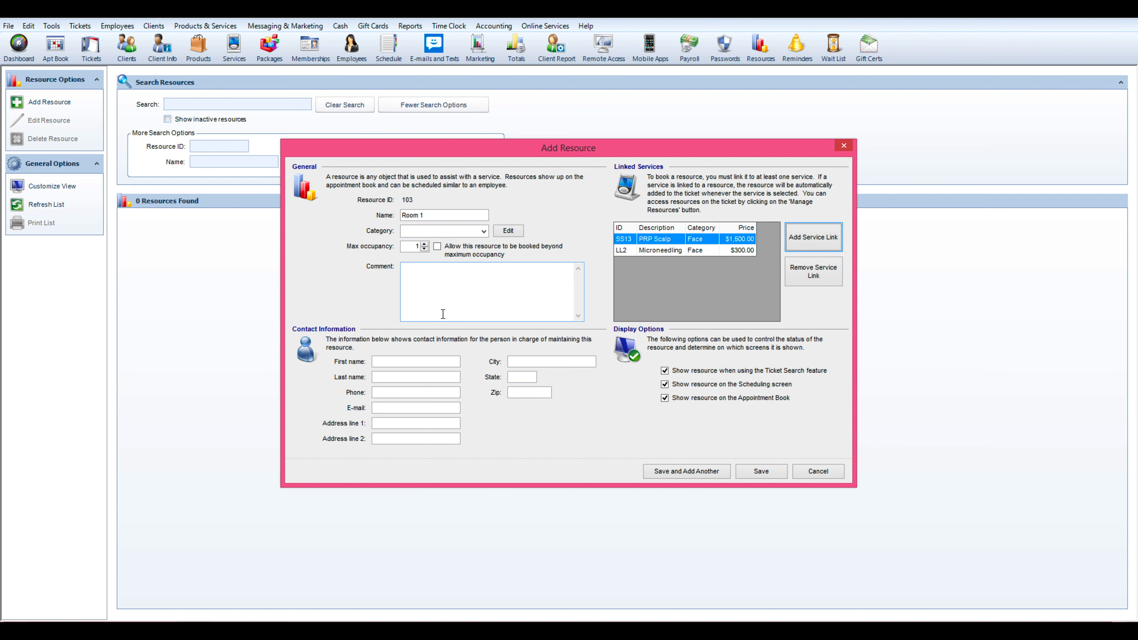
{"action": "left_click", "coordinate": [762, 471]}
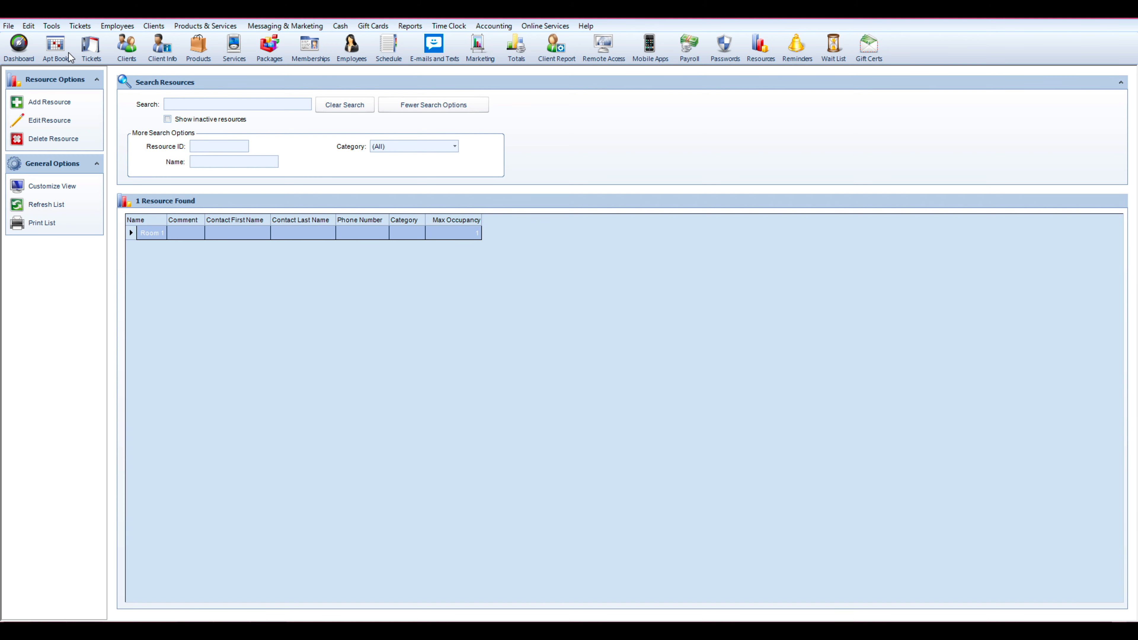
Check the Room 1 column in the appointment book from the start of the day
{"action": "left_click", "coordinate": [59, 56]}
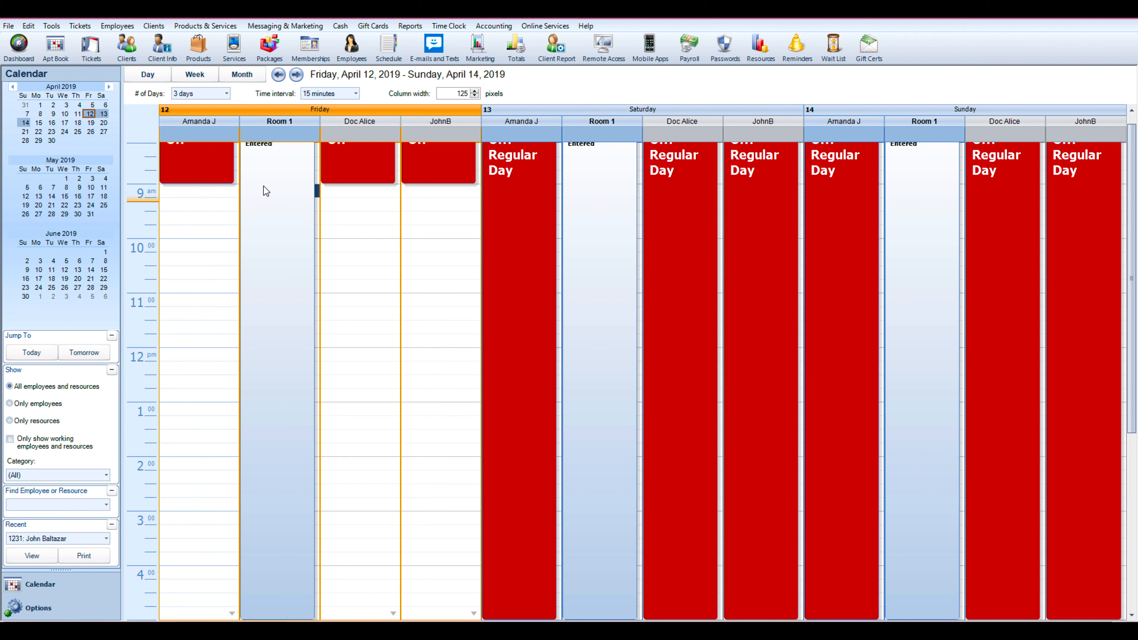
{"action": "scroll", "coordinate": [268, 193], "scroll_direction": "up", "scroll_amount": 1}
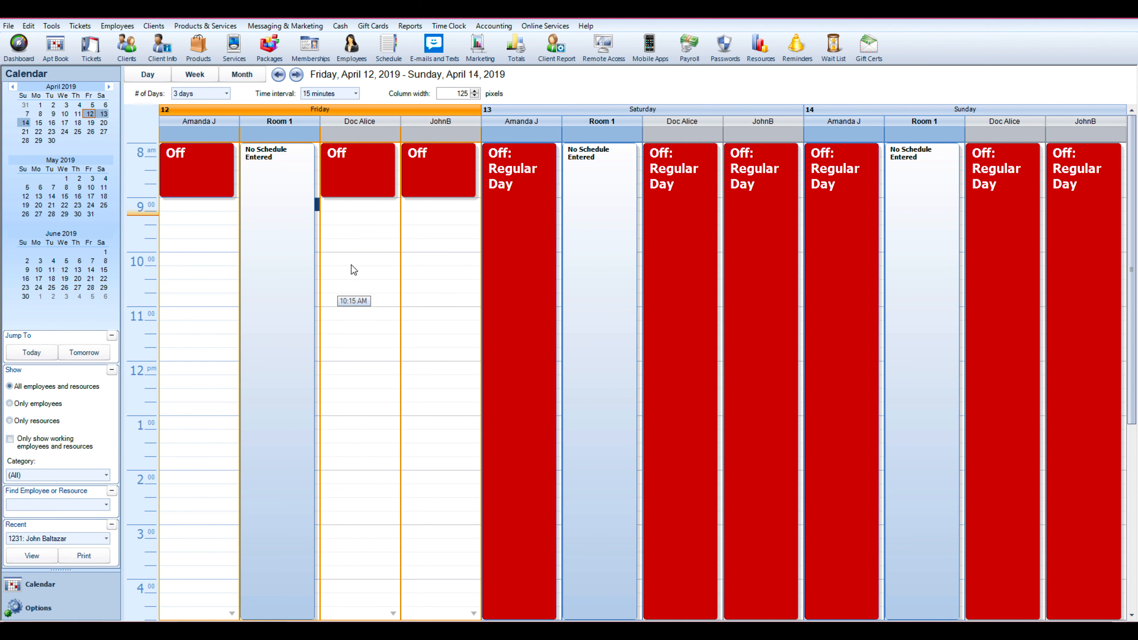
Set up a schedule copy with the third listed employee as the source and Room 1 as the recipient
{"action": "left_click", "coordinate": [397, 53]}
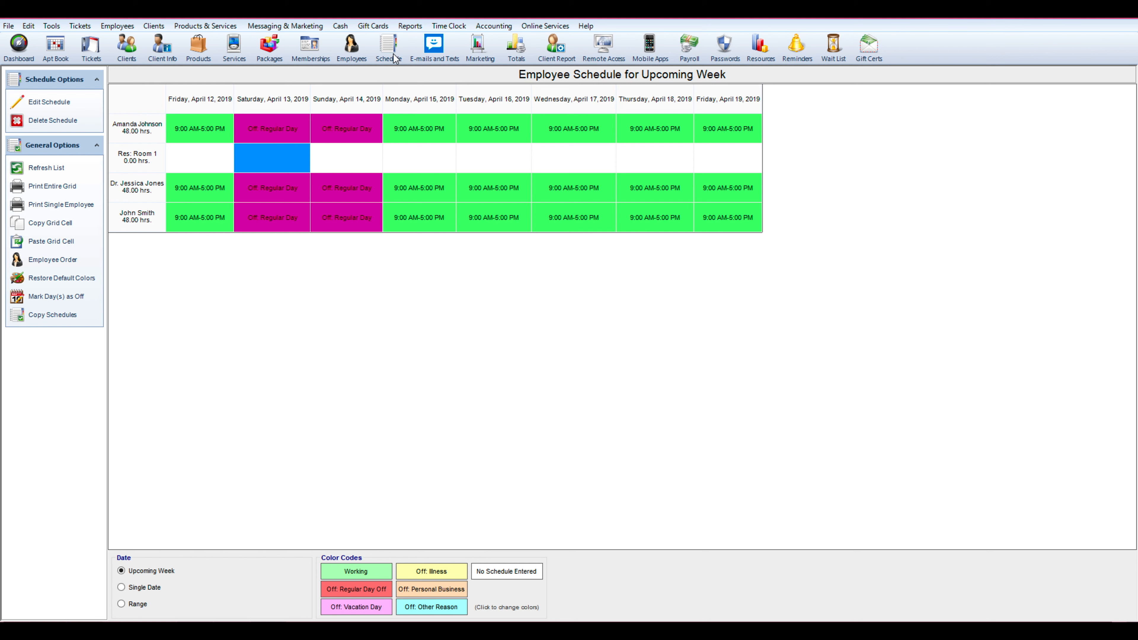
{"action": "left_click", "coordinate": [66, 314]}
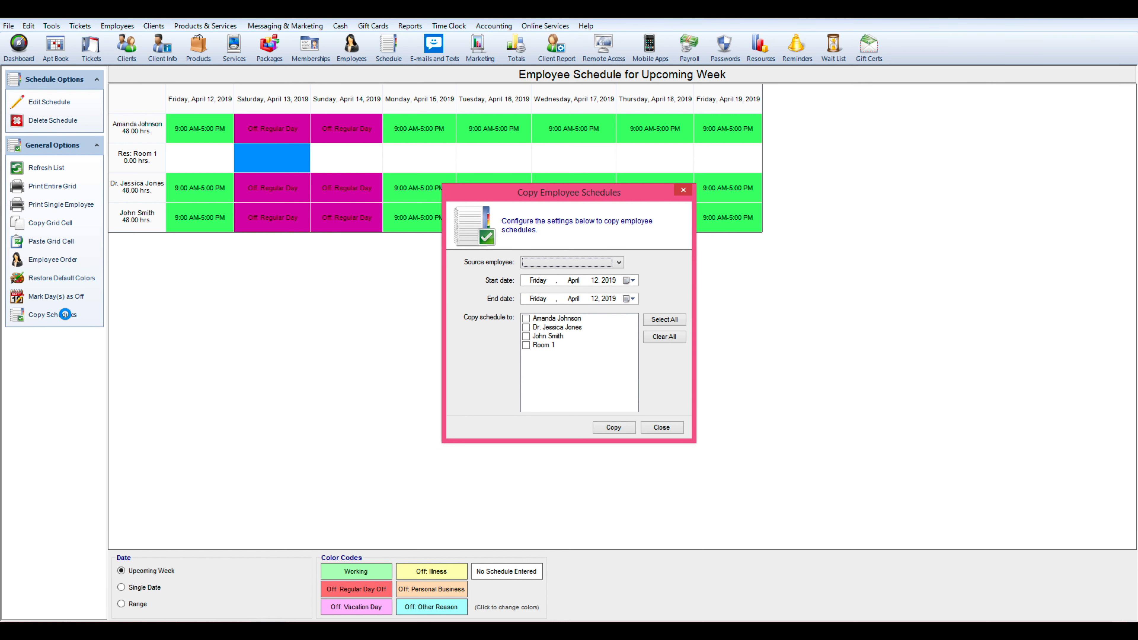
{"action": "left_click", "coordinate": [574, 264]}
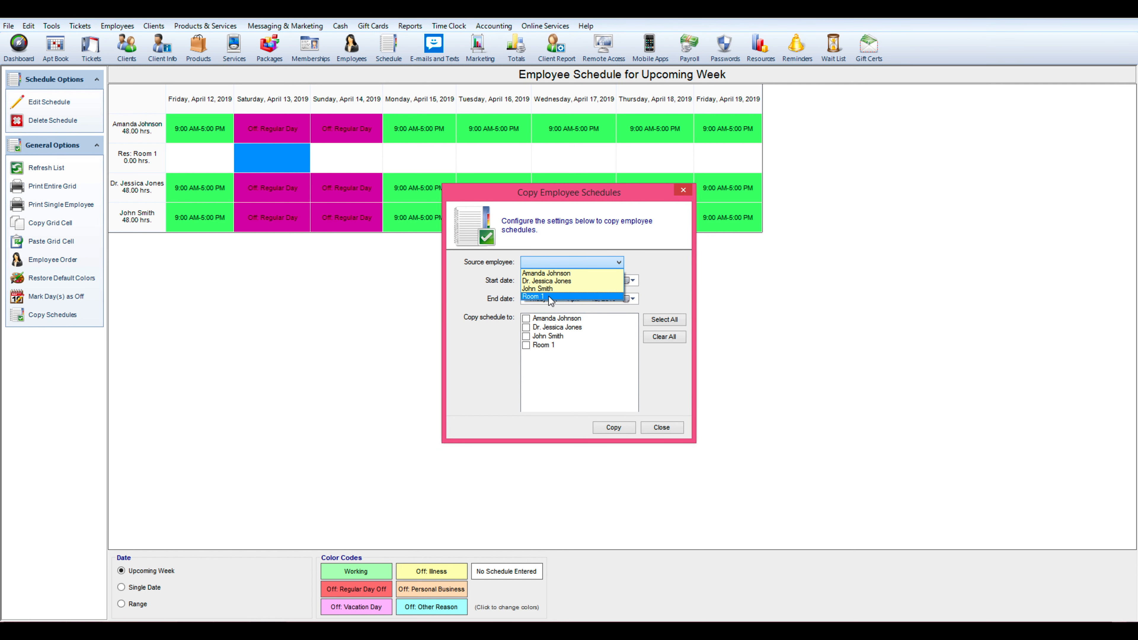
{"action": "left_click", "coordinate": [556, 289]}
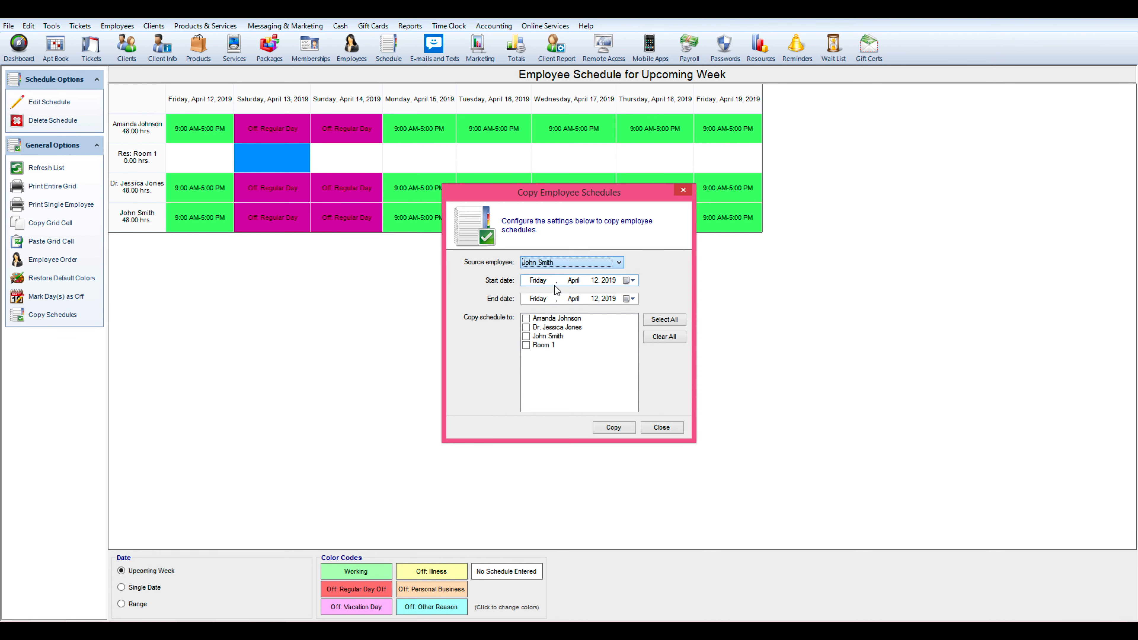
{"action": "left_click", "coordinate": [527, 345]}
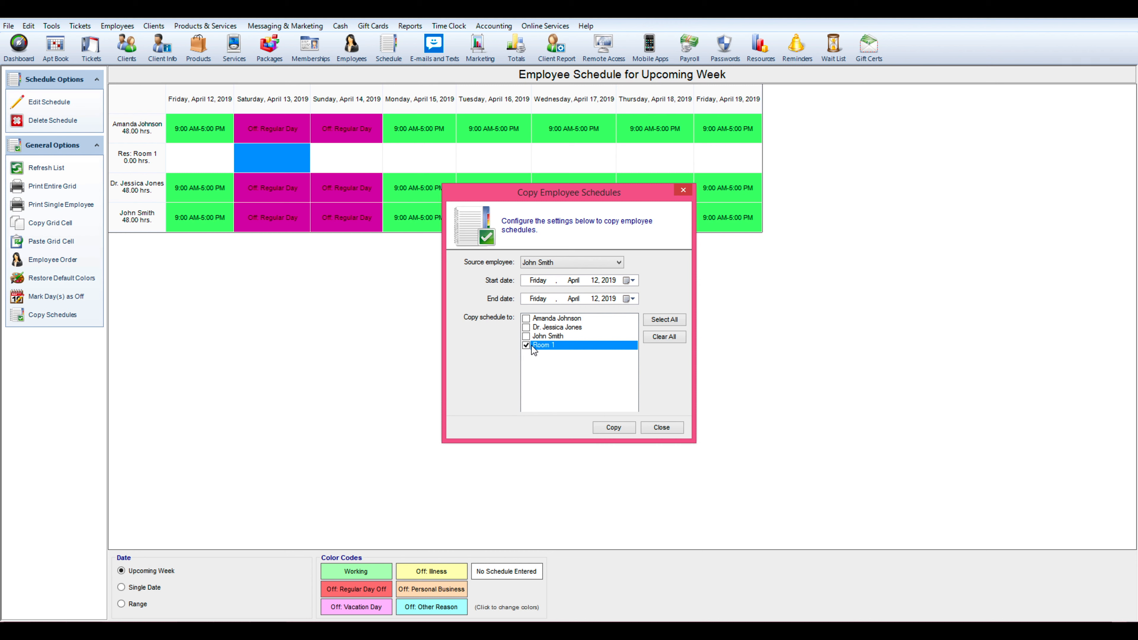
Set the copy's end date to June 30, 2019, copy the schedule and close the copy dialog
{"action": "left_click", "coordinate": [632, 298]}
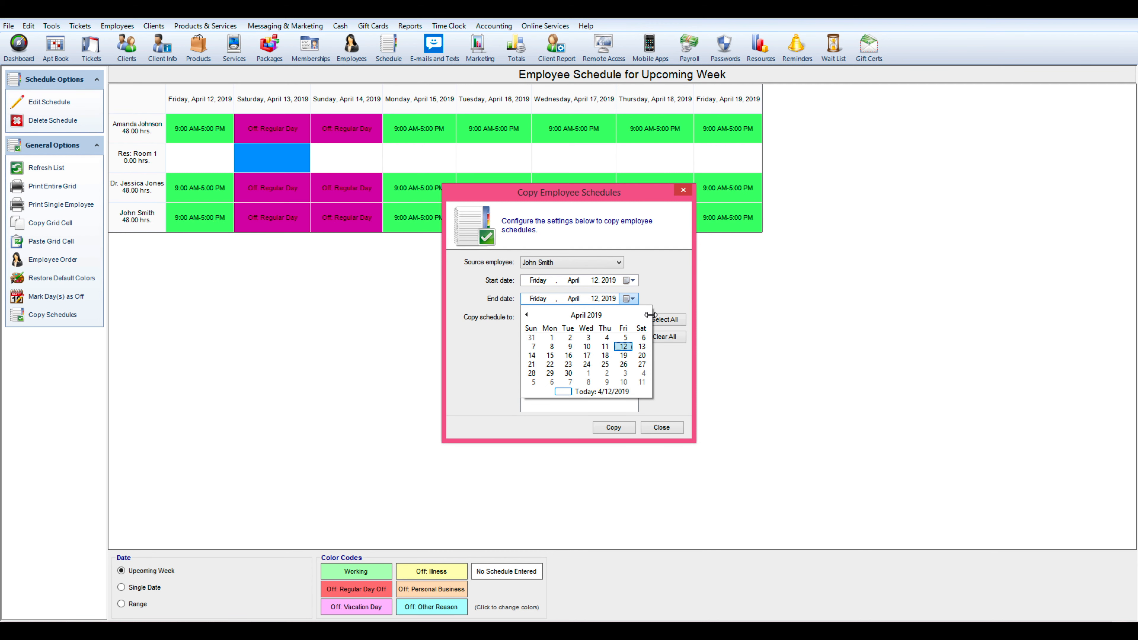
{"action": "left_click", "coordinate": [647, 315]}
{"action": "left_click", "coordinate": [646, 314]}
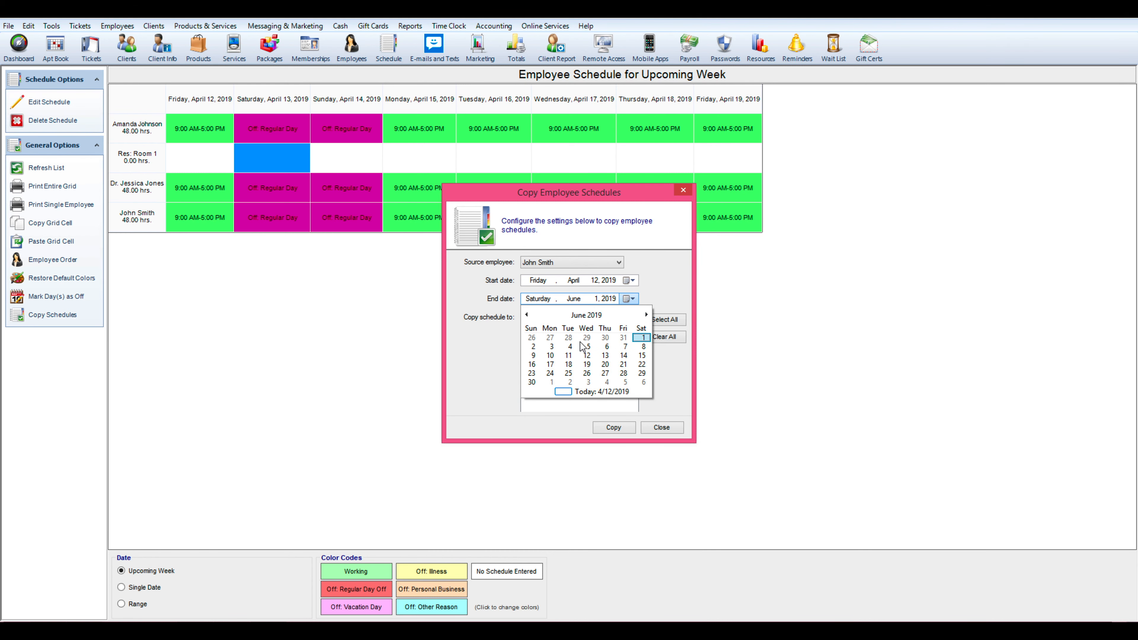
{"action": "left_click", "coordinate": [531, 382]}
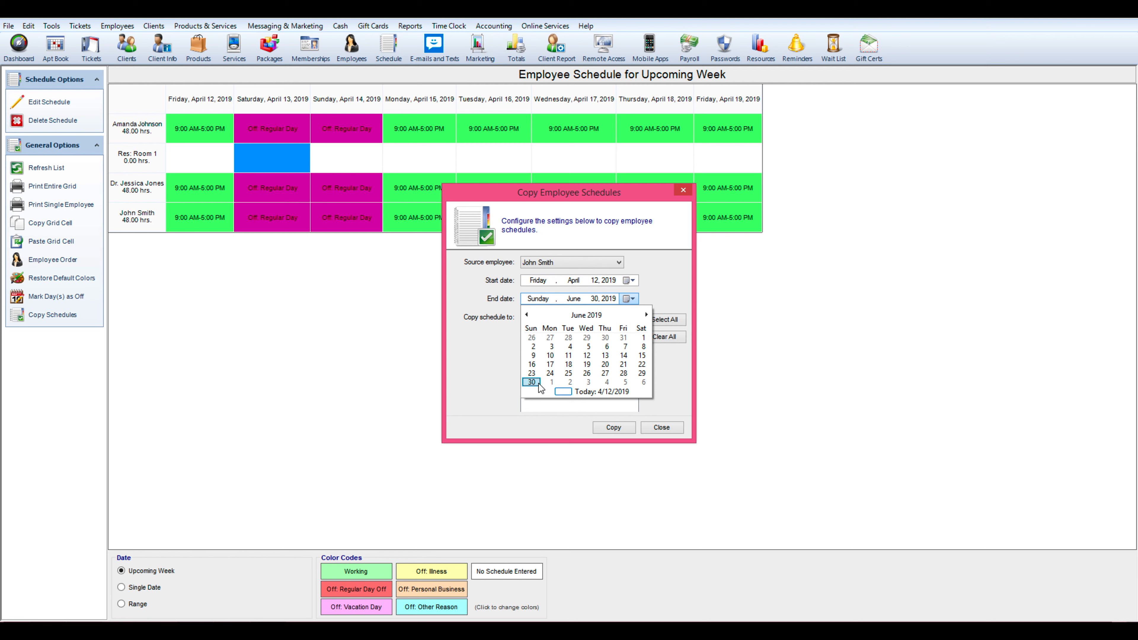
{"action": "left_click", "coordinate": [615, 428]}
{"action": "left_click", "coordinate": [671, 374]}
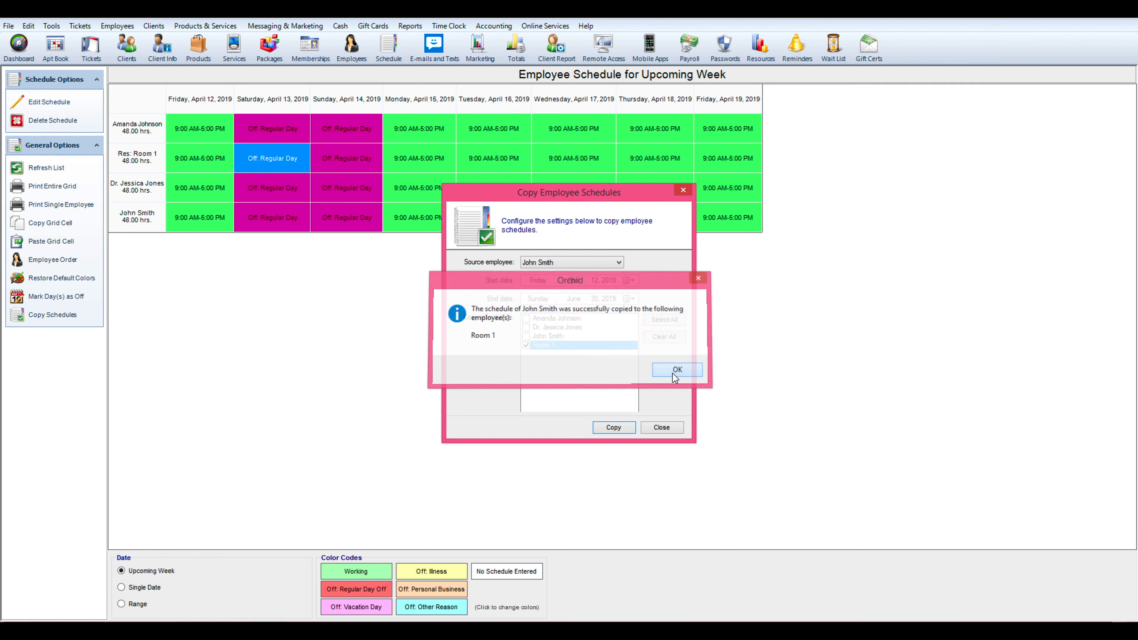
{"action": "left_click", "coordinate": [662, 427]}
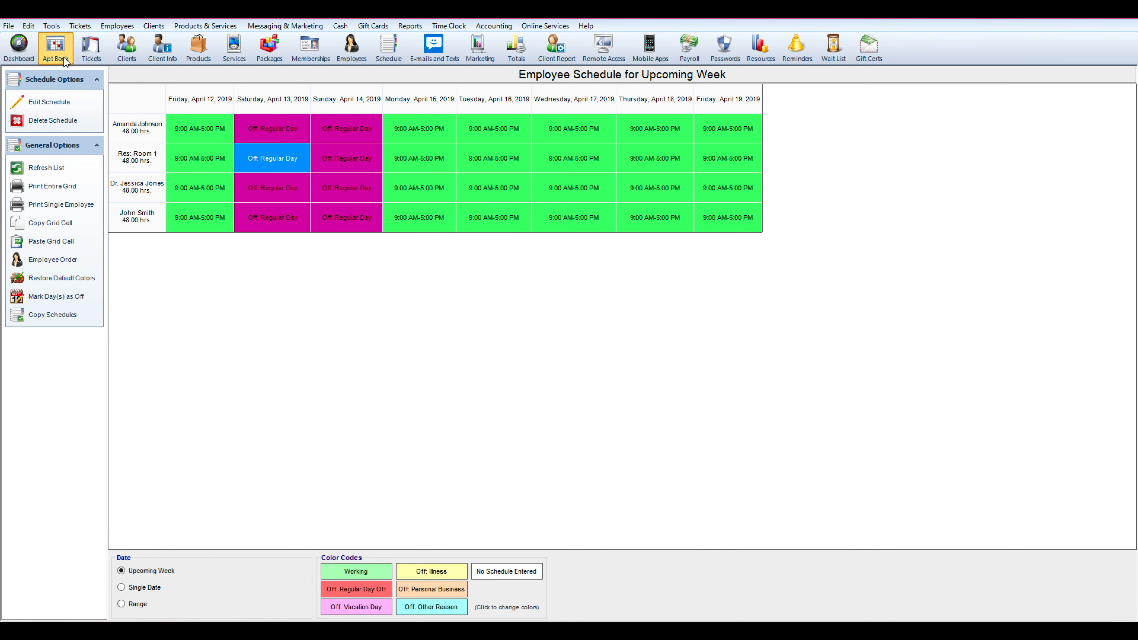
Return to the appointment book and set the calendar to show 1 day
{"action": "left_click", "coordinate": [55, 48]}
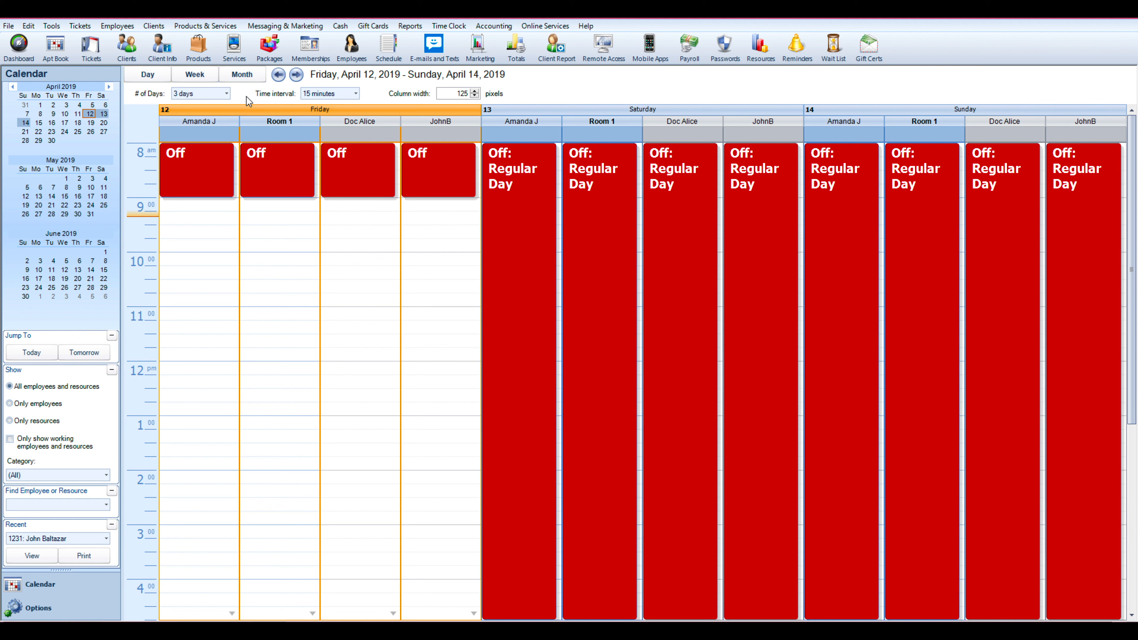
{"action": "left_click", "coordinate": [226, 93]}
{"action": "left_click", "coordinate": [212, 106]}
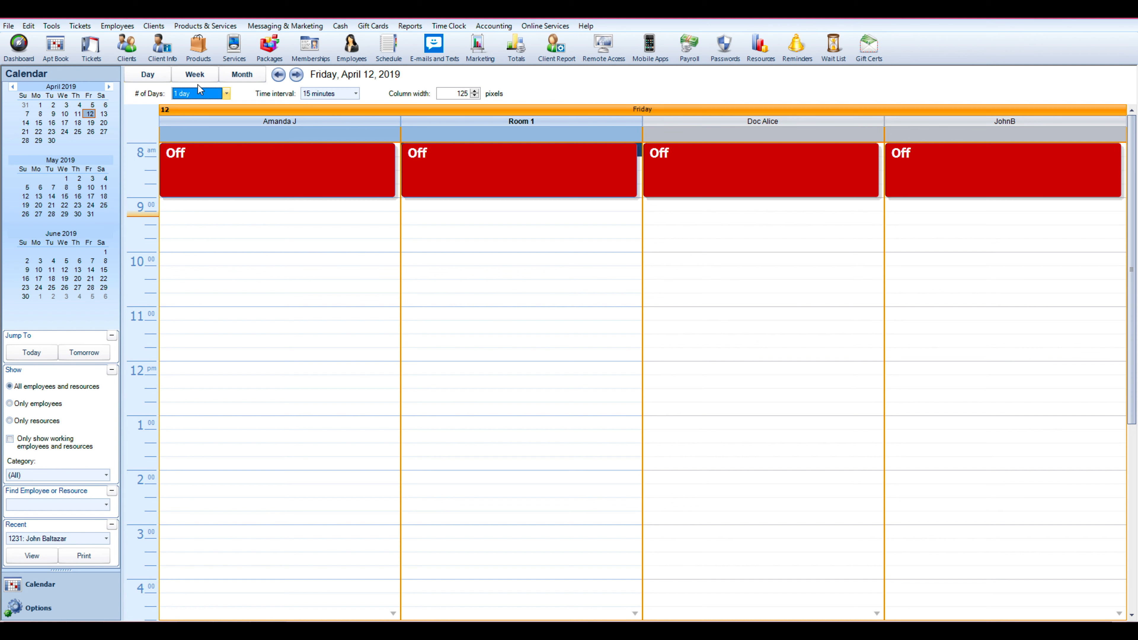
{"action": "left_click", "coordinate": [577, 249]}
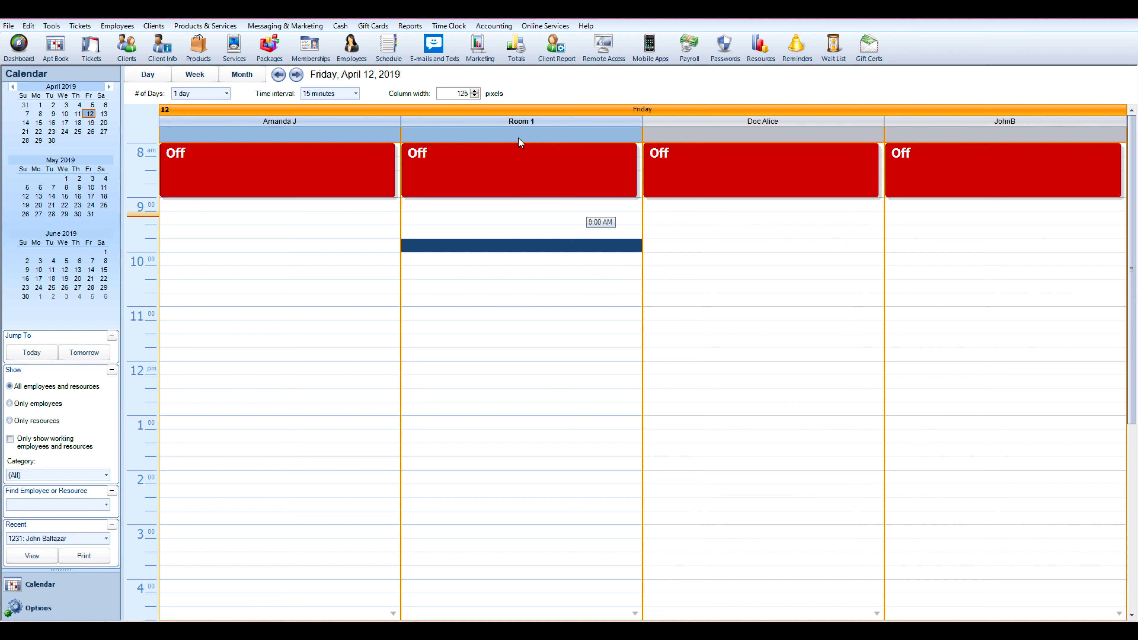
Move Room 1 to the end of the employee and resource order in the appointment book's view options and apply the change
{"action": "left_click", "coordinate": [513, 300]}
{"action": "right_click", "coordinate": [513, 296]}
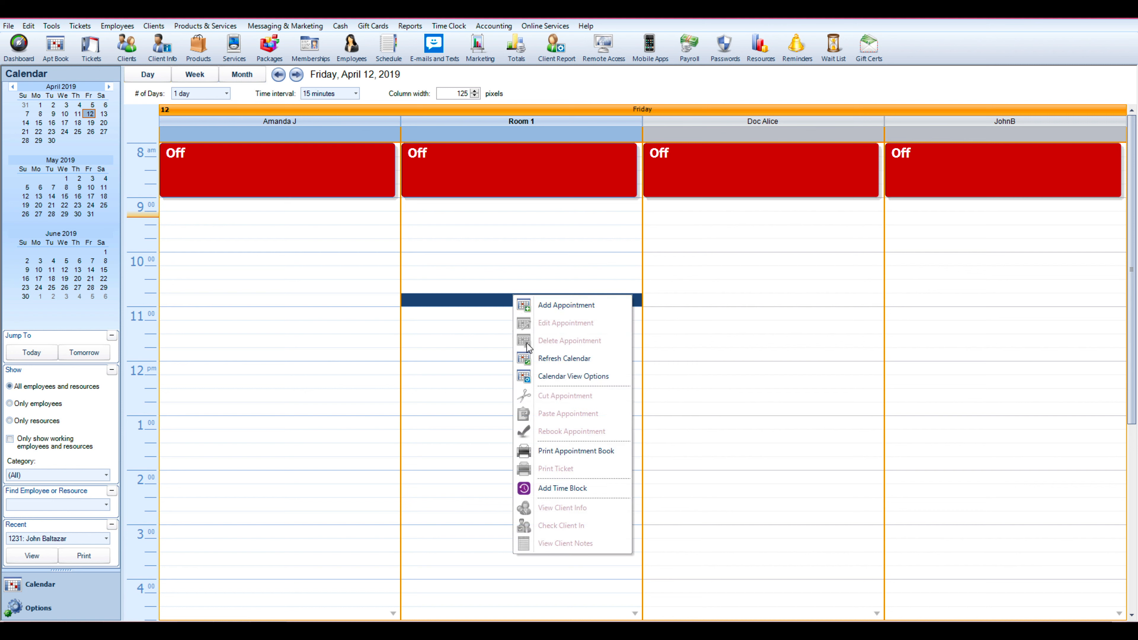
{"action": "left_click", "coordinate": [560, 378]}
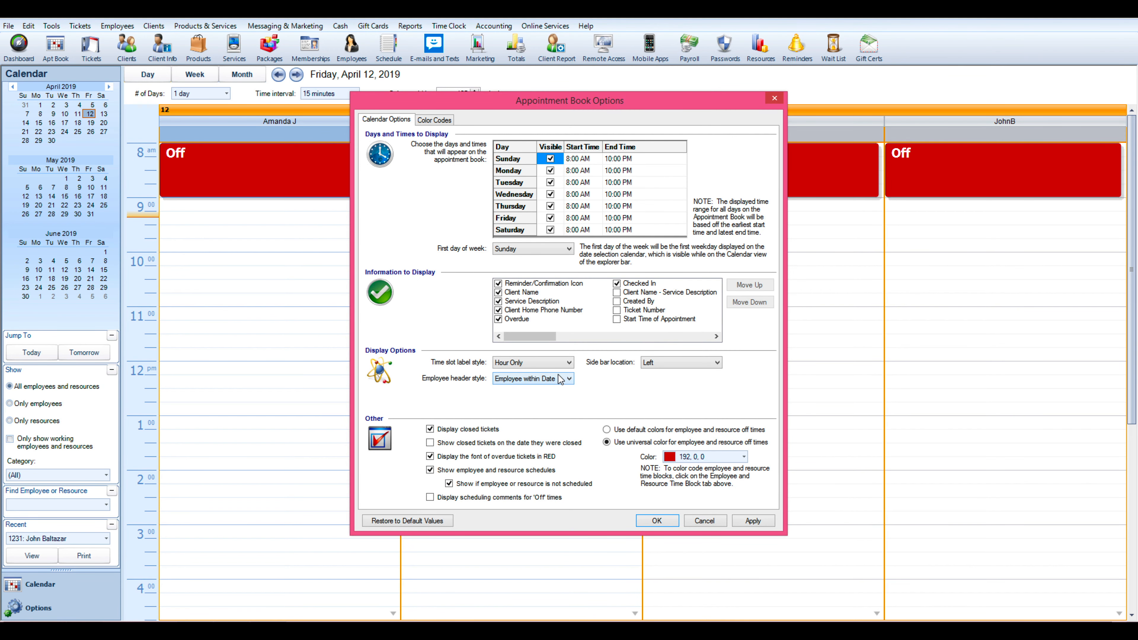
{"action": "left_click", "coordinate": [431, 122]}
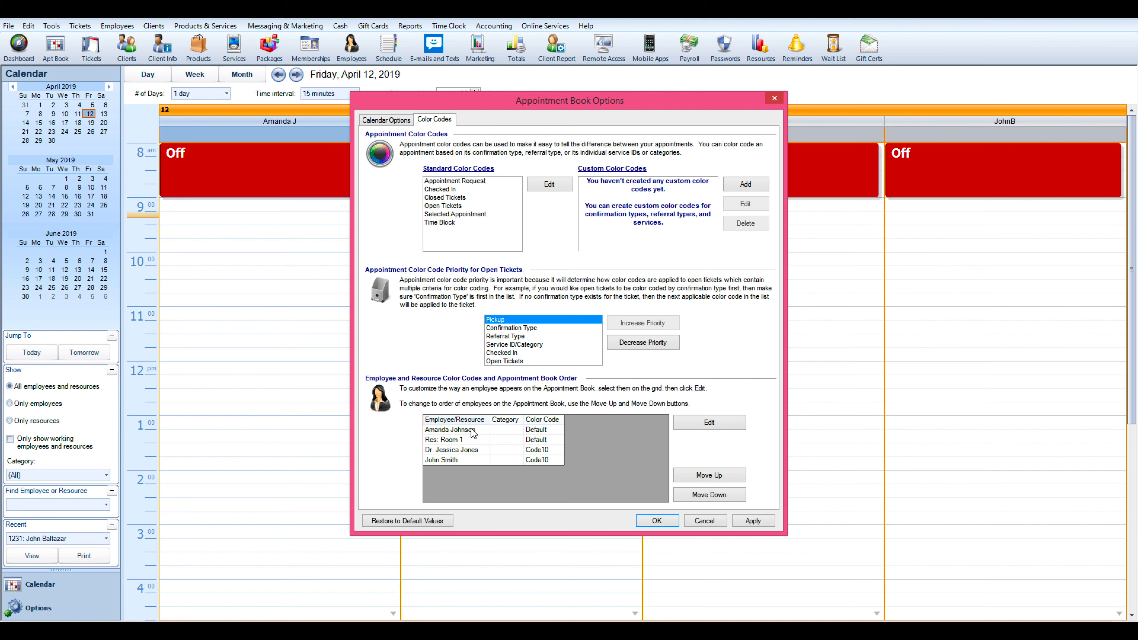
{"action": "left_click", "coordinate": [450, 442]}
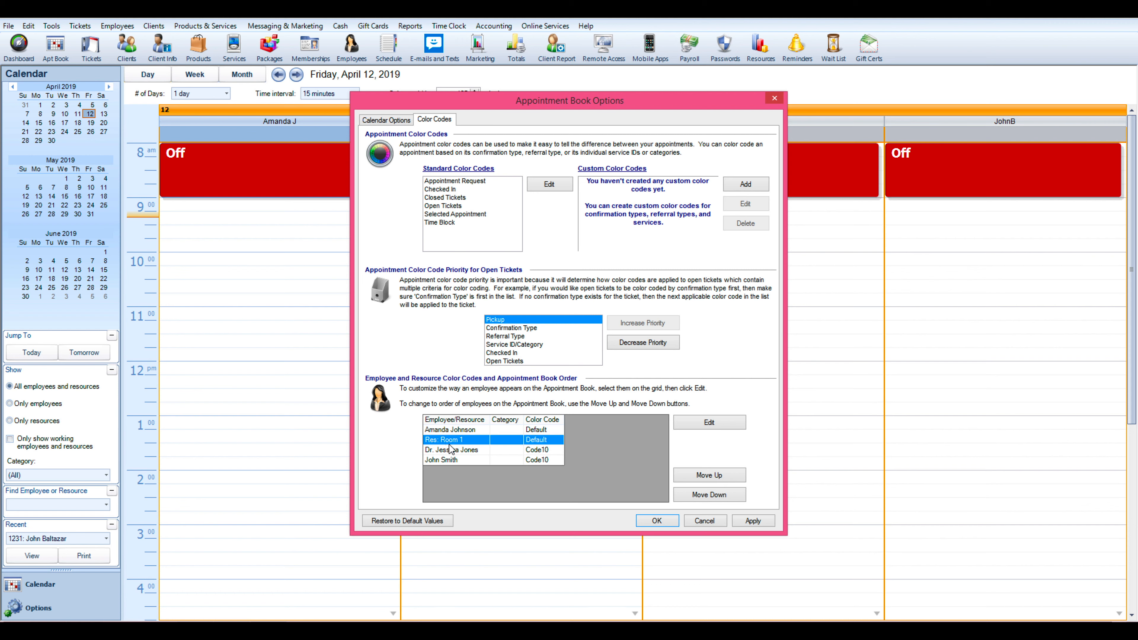
{"action": "left_click", "coordinate": [712, 496]}
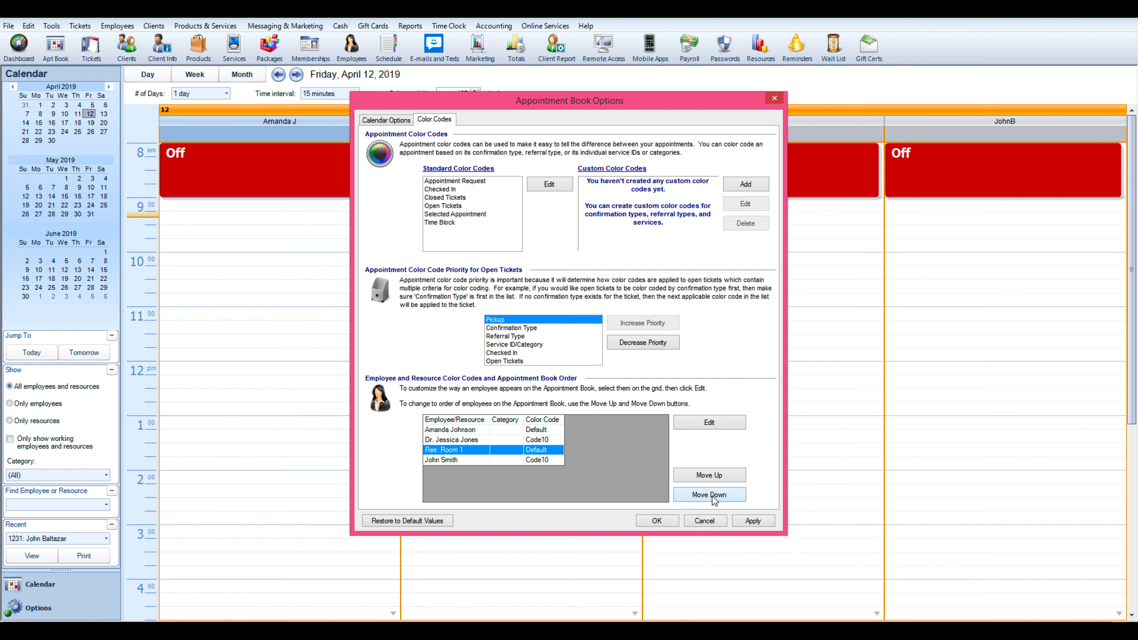
{"action": "left_click", "coordinate": [712, 496]}
{"action": "left_click", "coordinate": [753, 521]}
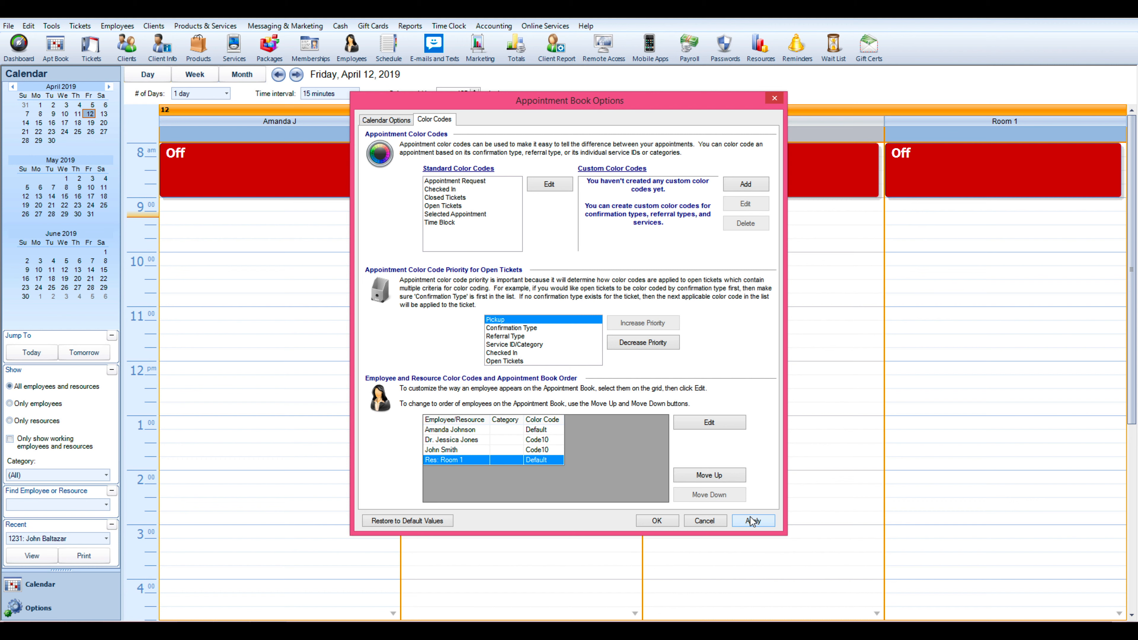
Create a color code named 100 for Room 1 and set its default base color to Ocean Spray
{"action": "left_click", "coordinate": [540, 464]}
{"action": "double_click", "coordinate": [540, 465]}
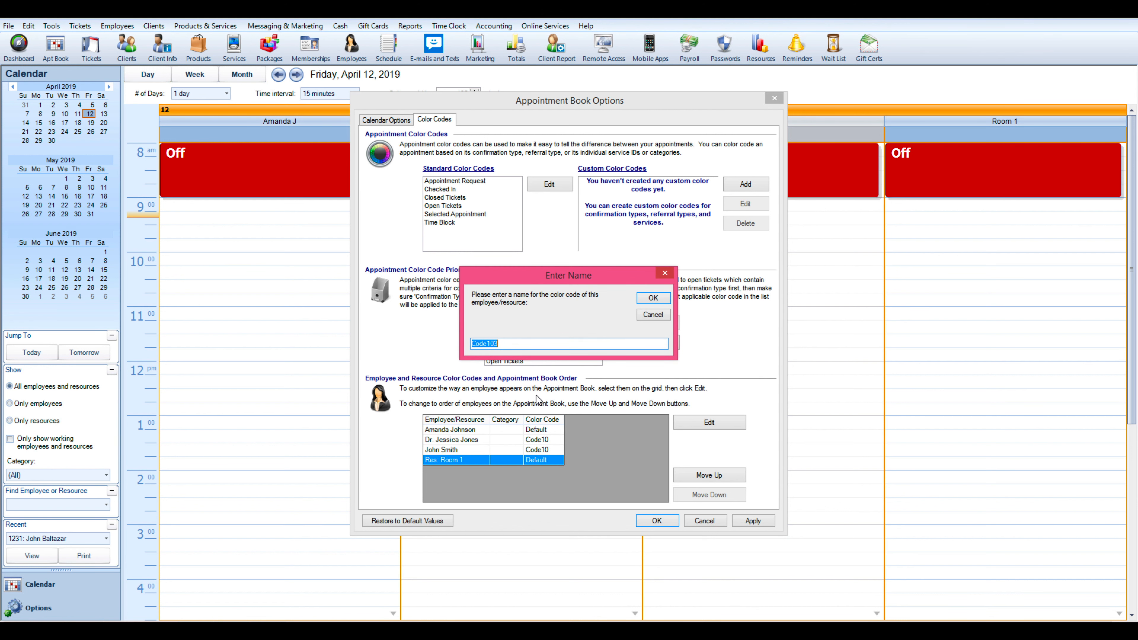
{"action": "type", "text": "100"}
{"action": "left_click", "coordinate": [653, 298]}
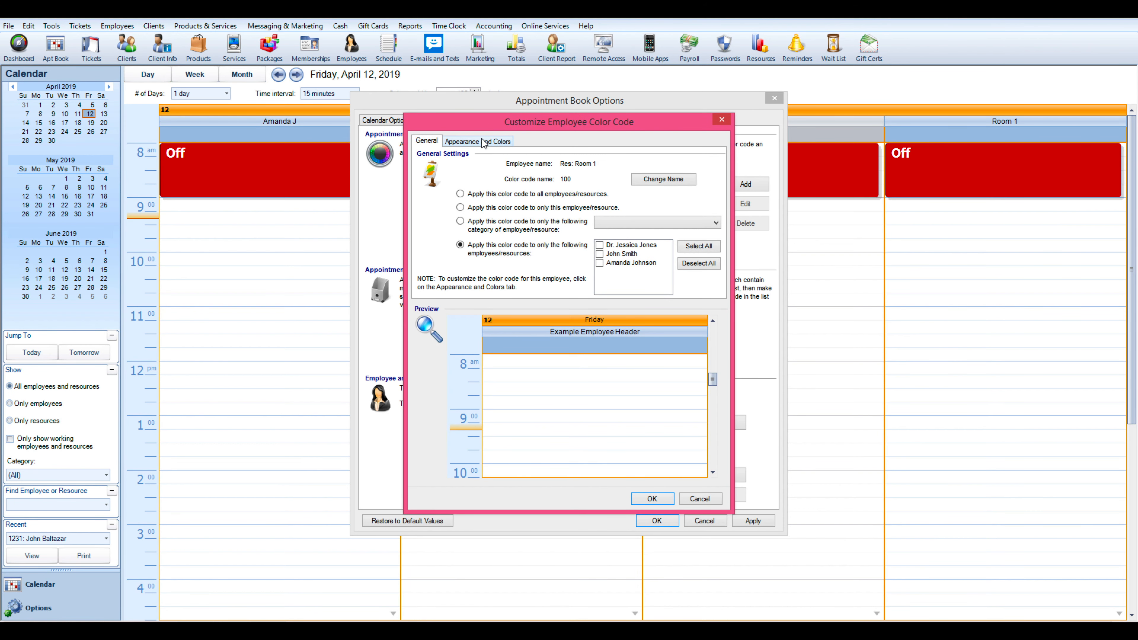
{"action": "left_click", "coordinate": [484, 143]}
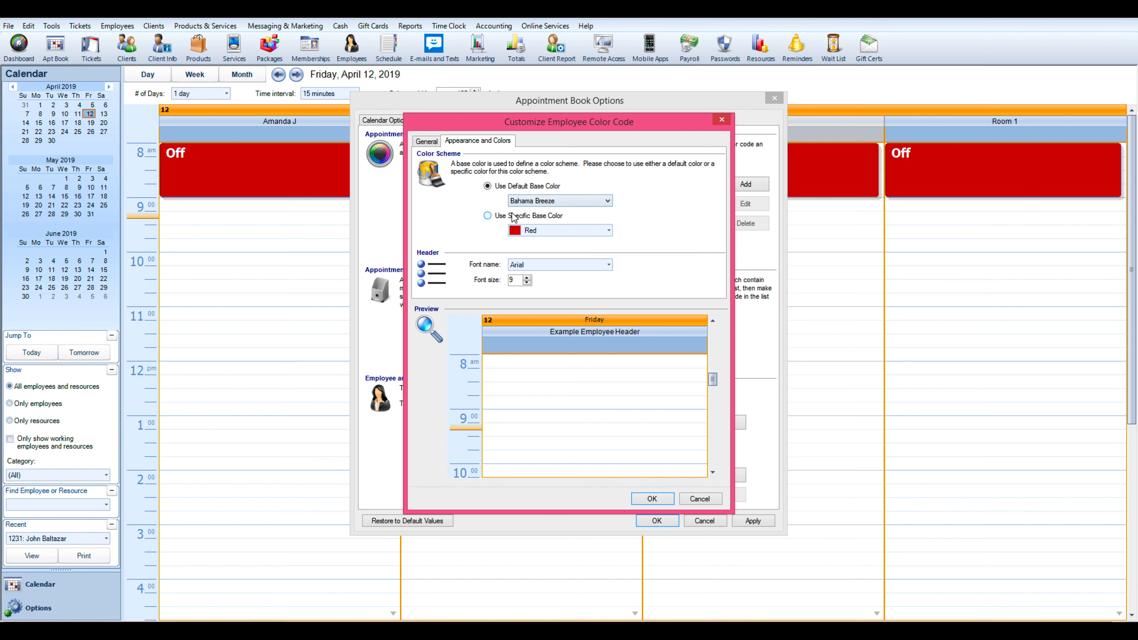
{"action": "left_click", "coordinate": [521, 205]}
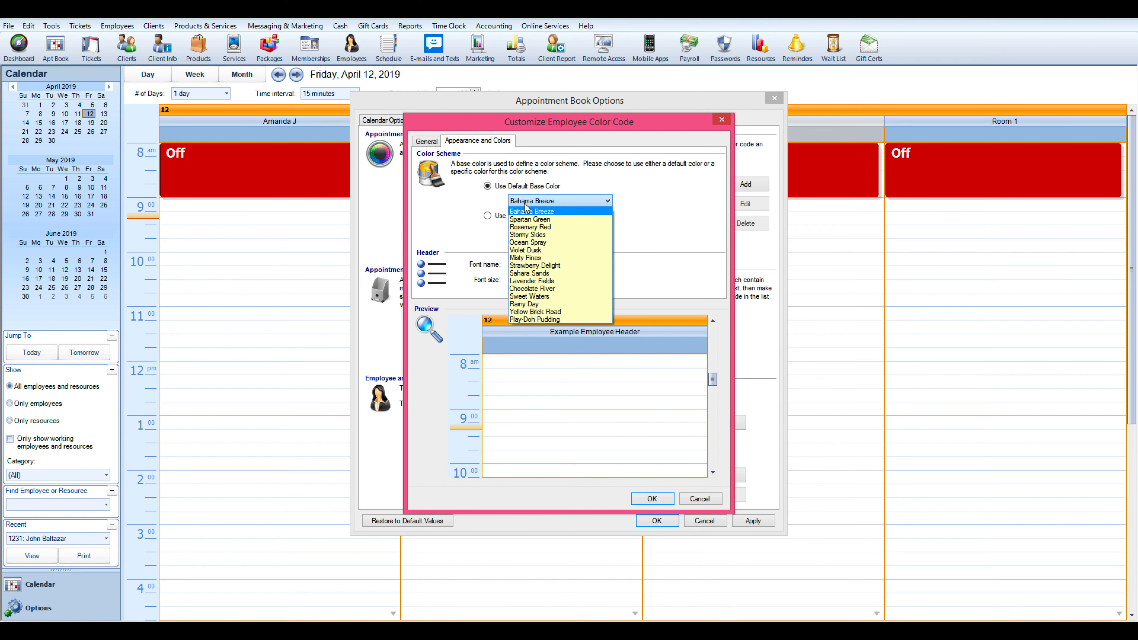
{"action": "left_click", "coordinate": [531, 242]}
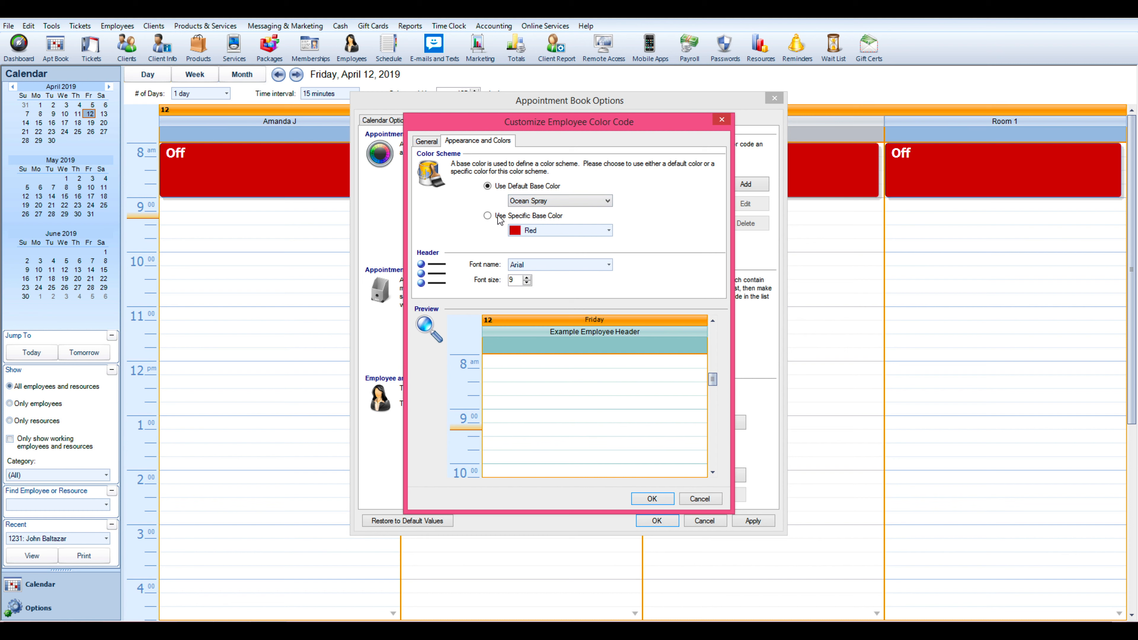
Change Room 1's default base color to a green scheme, apply the color code and close the appointment book options
{"action": "left_click", "coordinate": [533, 206]}
{"action": "left_click", "coordinate": [538, 296]}
{"action": "left_click", "coordinate": [654, 496]}
{"action": "left_click", "coordinate": [752, 521]}
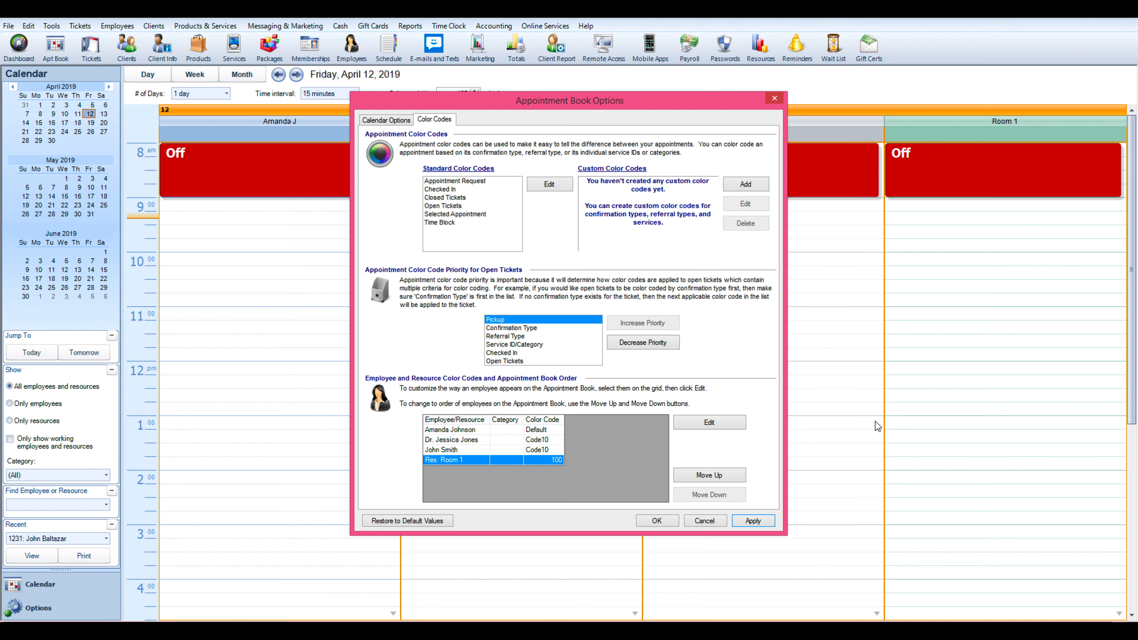
{"action": "left_click", "coordinate": [657, 522]}
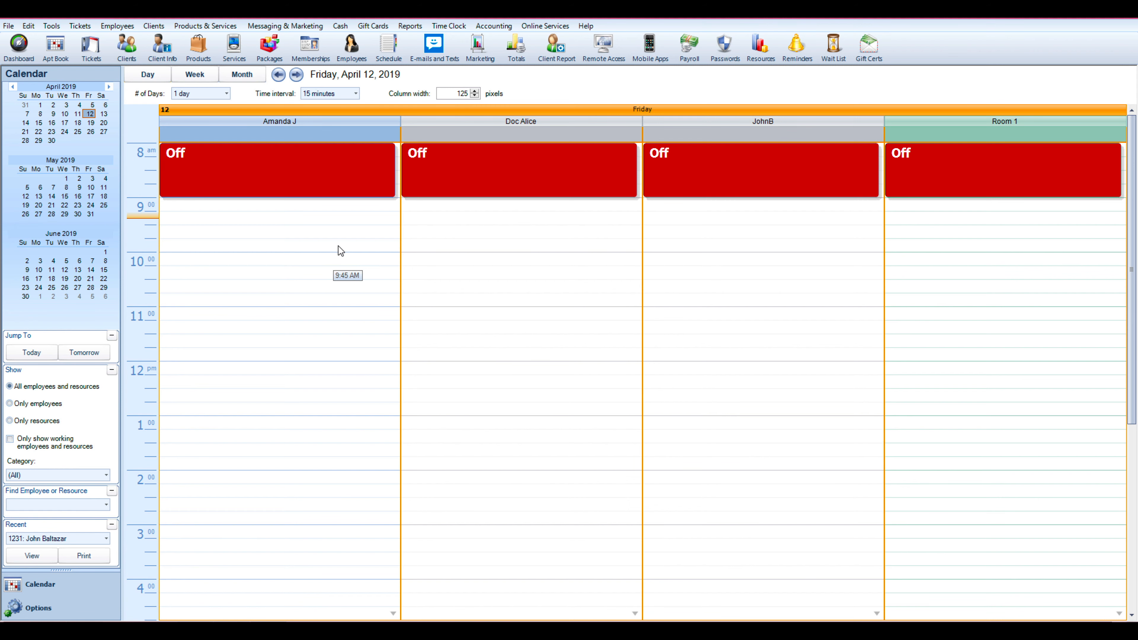
Start a 12:00 PM appointment on April 12, 2019 for the first employee and find and select the client by last name
{"action": "double_click", "coordinate": [261, 368]}
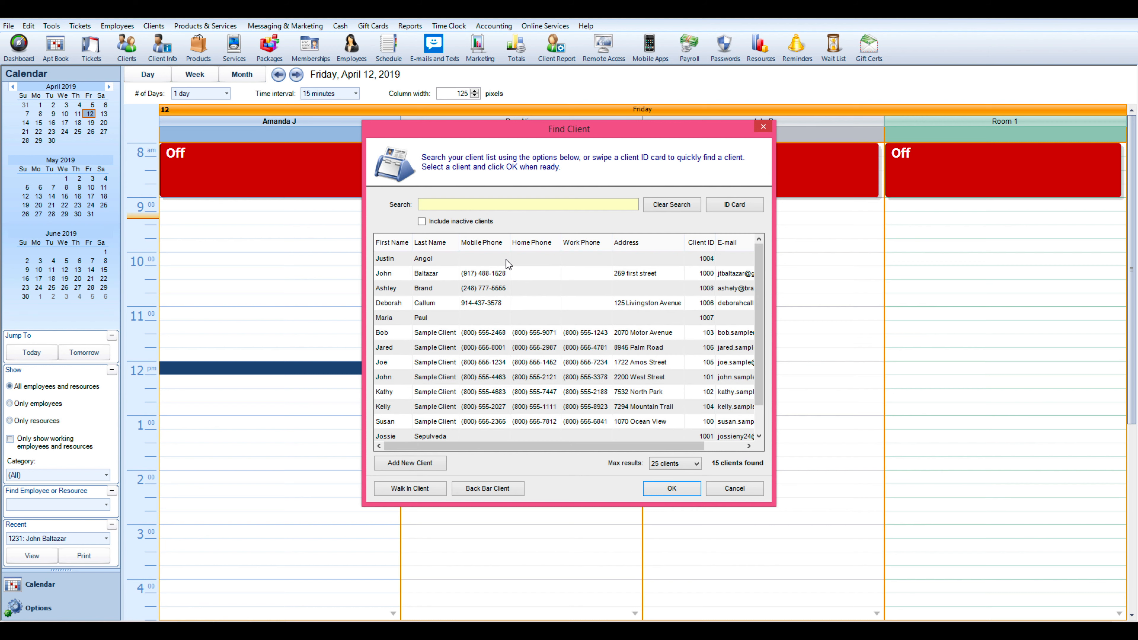
{"action": "type", "text": "brand"}
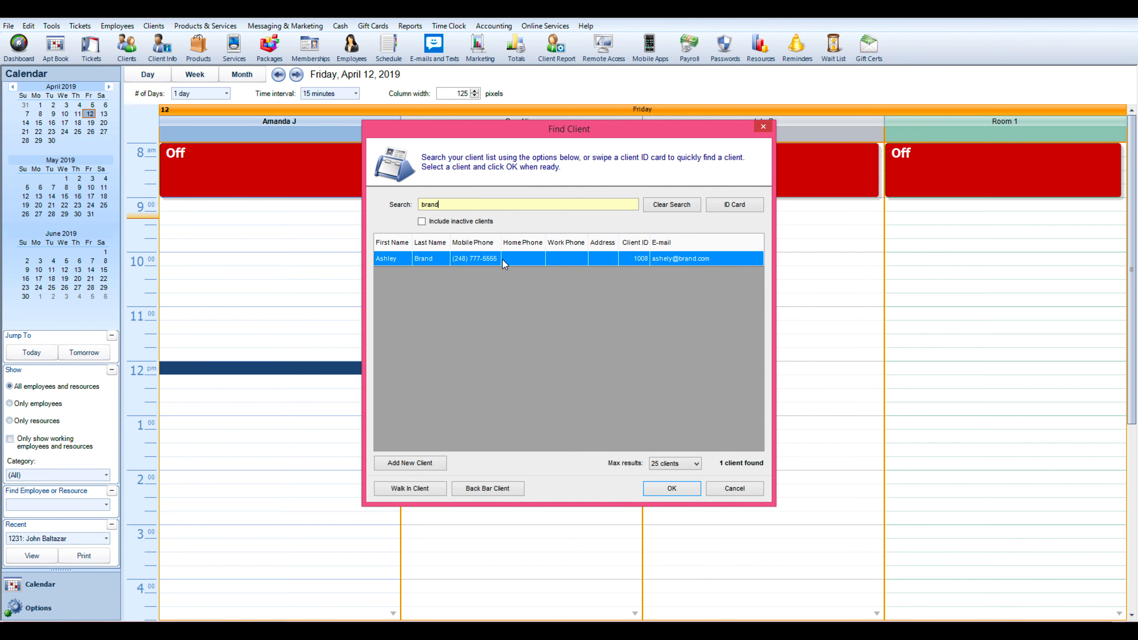
{"action": "double_click", "coordinate": [503, 263]}
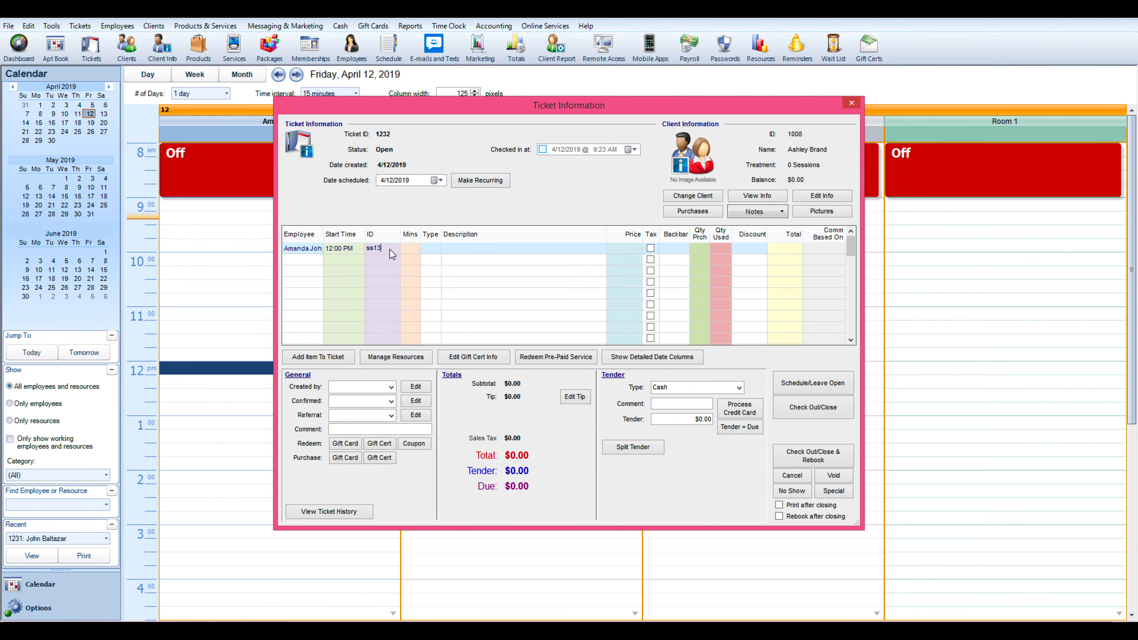
Add the services PRP Scalp (SS13) and Microneedling (LL2) to the ticket and schedule it, leaving it open
{"action": "double_click", "coordinate": [391, 261]}
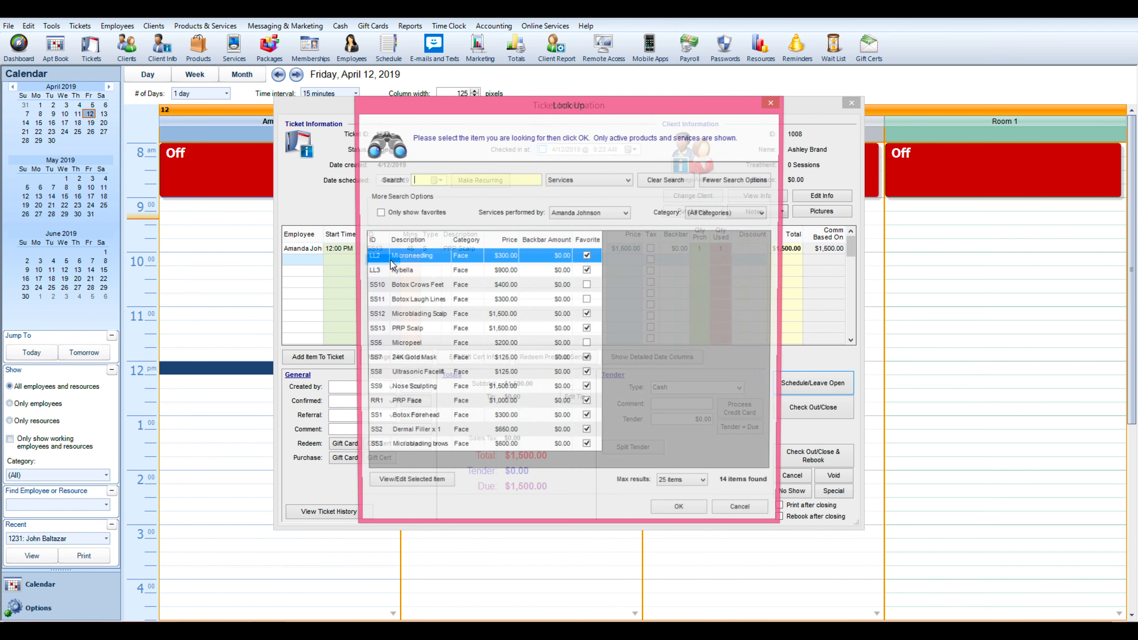
{"action": "double_click", "coordinate": [408, 259]}
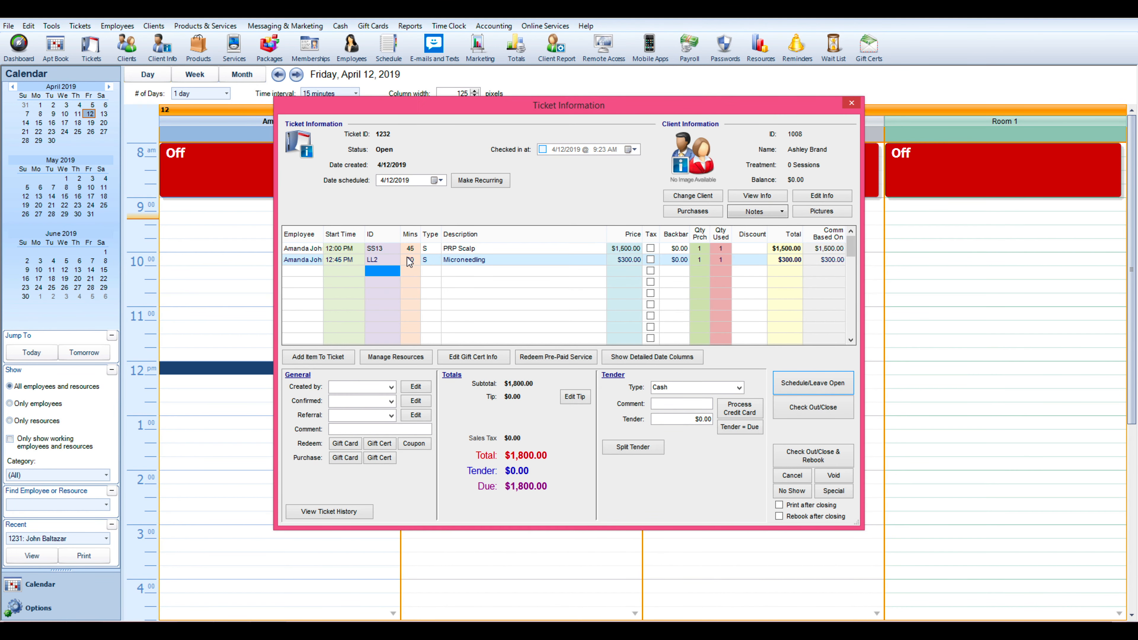
{"action": "left_click", "coordinate": [801, 377]}
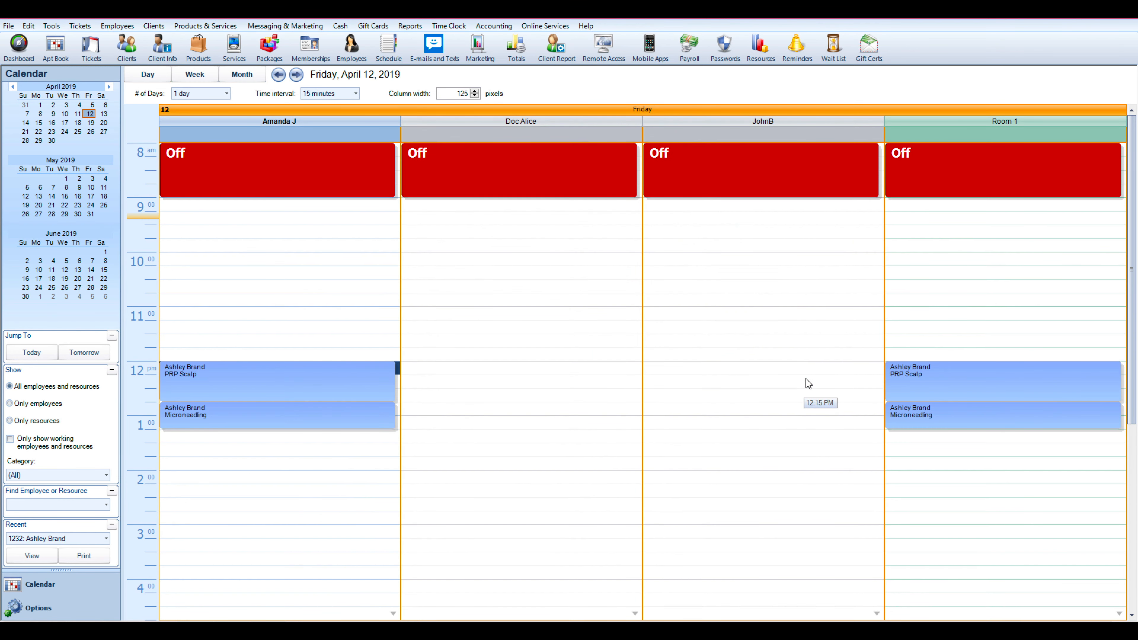